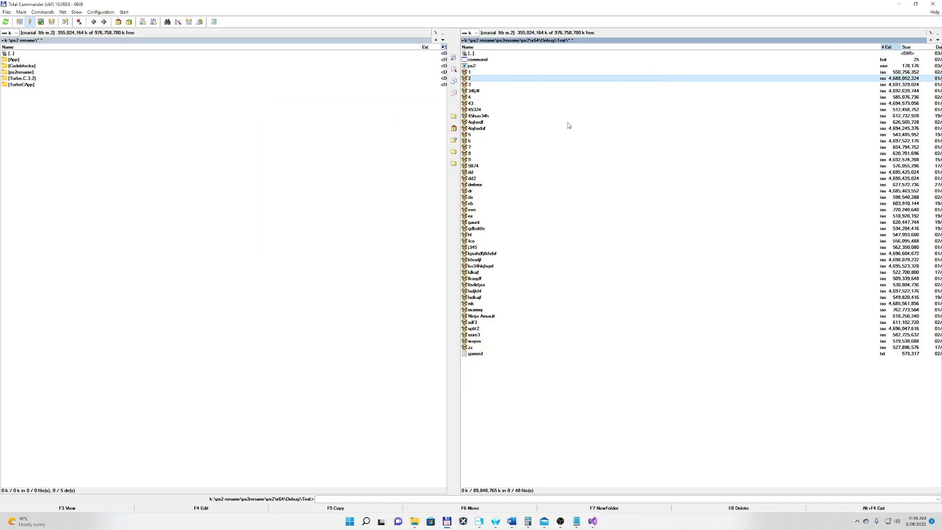
Rename 'Ninja Assault.iso' in the Test folder to 'r4'.
left_click(494, 317)
right_click(494, 320)
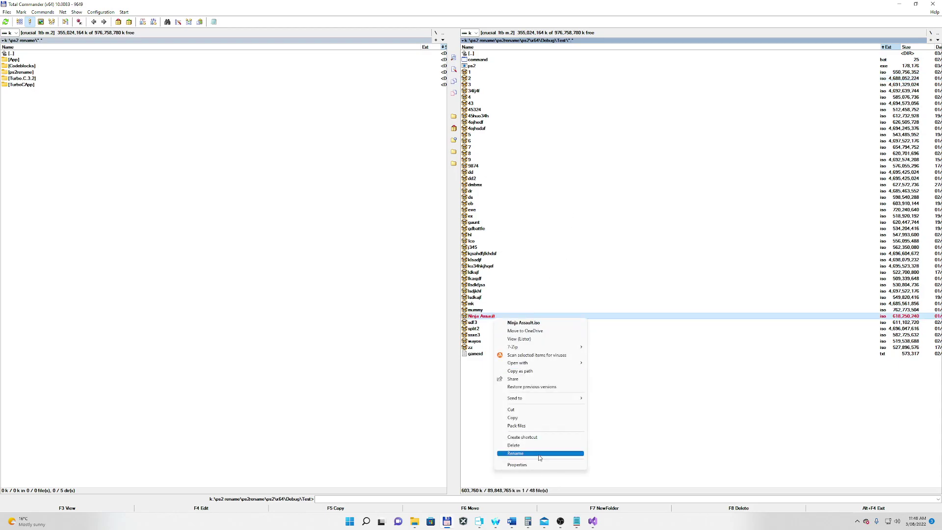
left_click(566, 452)
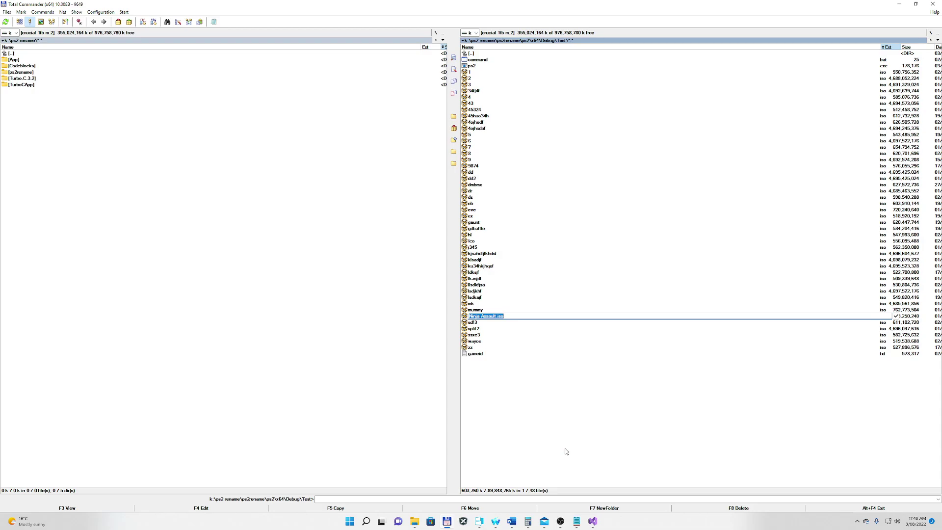
type("r4r4r")
key("Return")
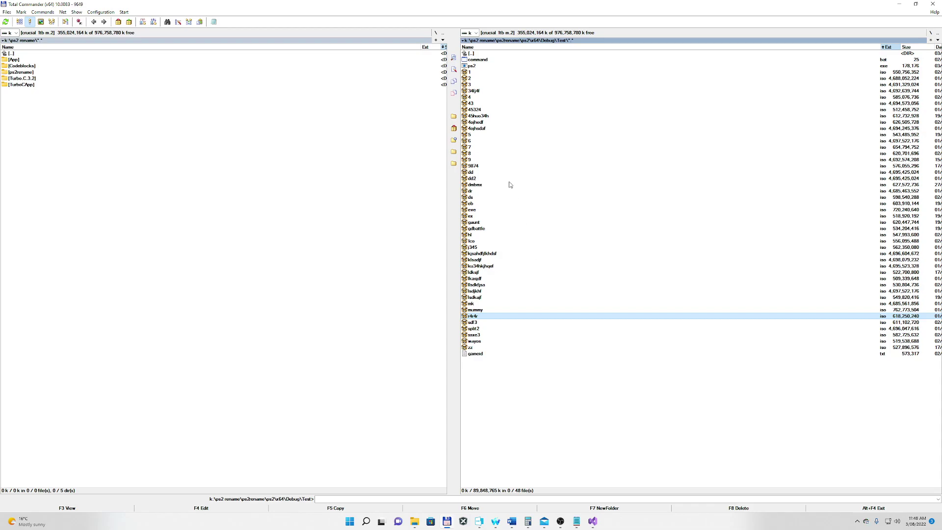
left_click(485, 73)
left_click(492, 347, "shift")
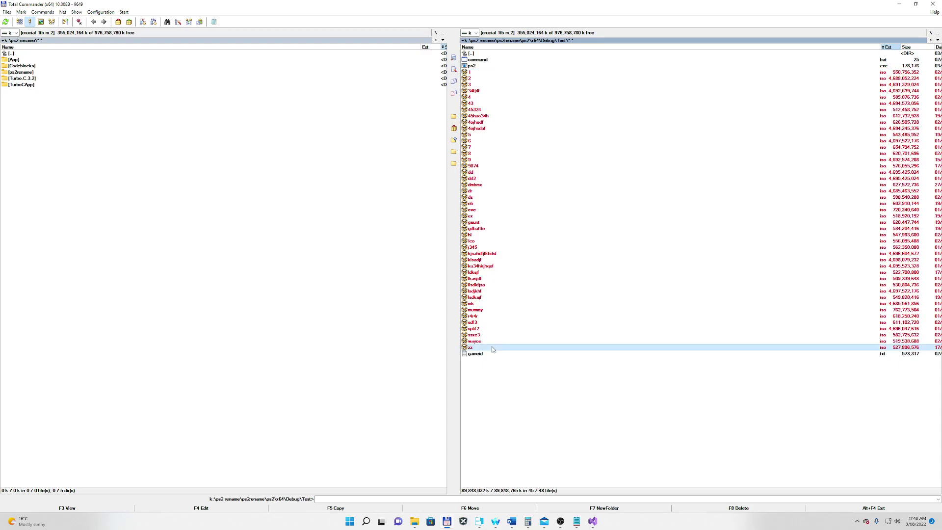
key("BackSpace")
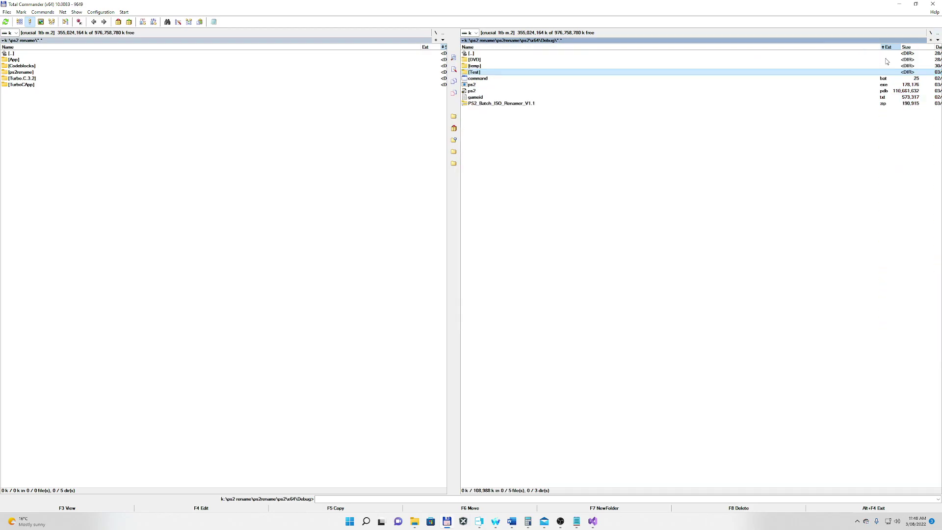
key("Return")
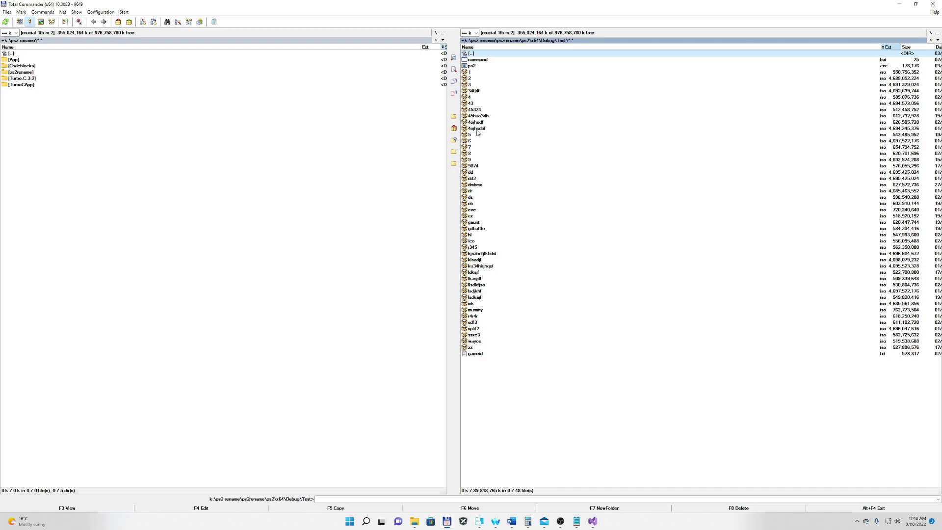
Rename the 4ojhsdaf ISO to 'GAMEID GAME_TITLE'.
right_click(476, 128)
left_click(507, 266)
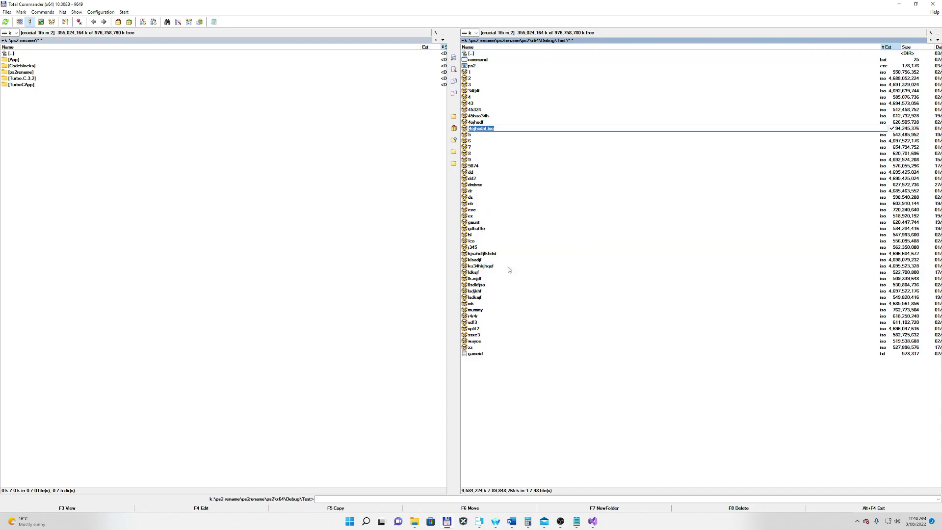
type("GAMEID GA")
type("ME_")
type("TITLE")
key("Return")
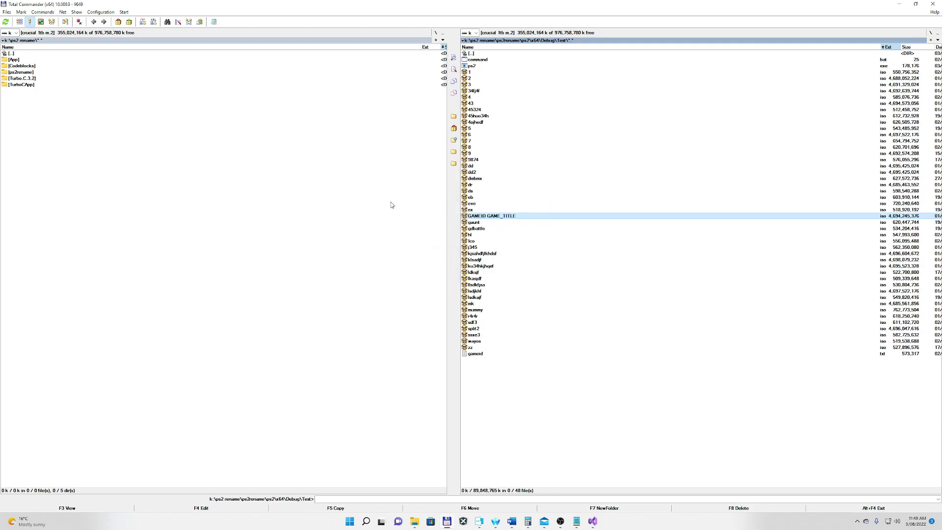
Strip the 'GAMEID ' prefix so the file is named 'GAME_TITLE'.
right_click(513, 216)
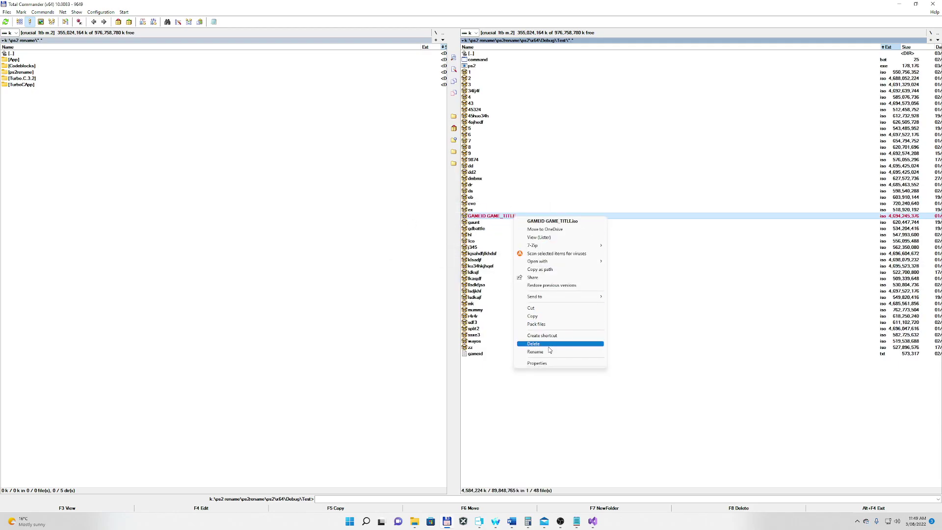
left_click(550, 352)
left_click(491, 216)
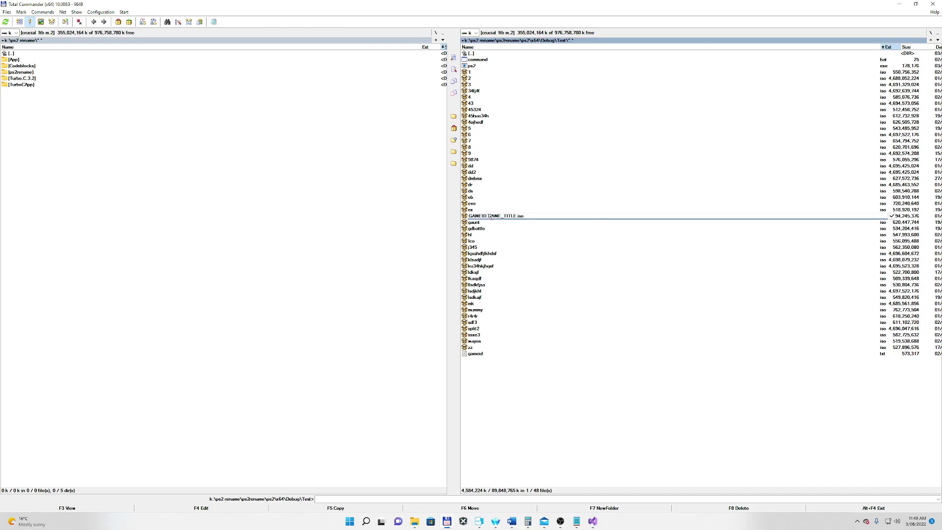
key("shift+Home")
key("BackSpace")
key("Return")
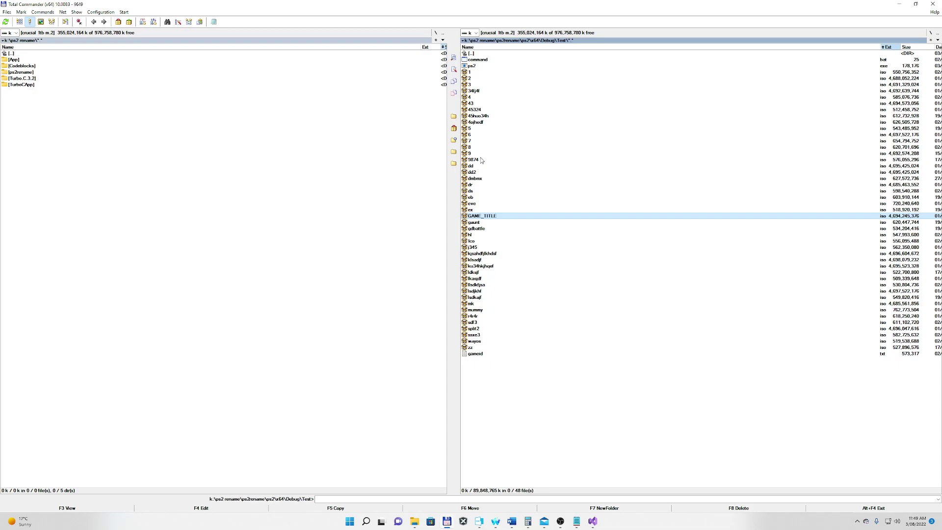
Select ISO files 1 through 7 and put them in a new 'complete' subfolder.
left_click(474, 73)
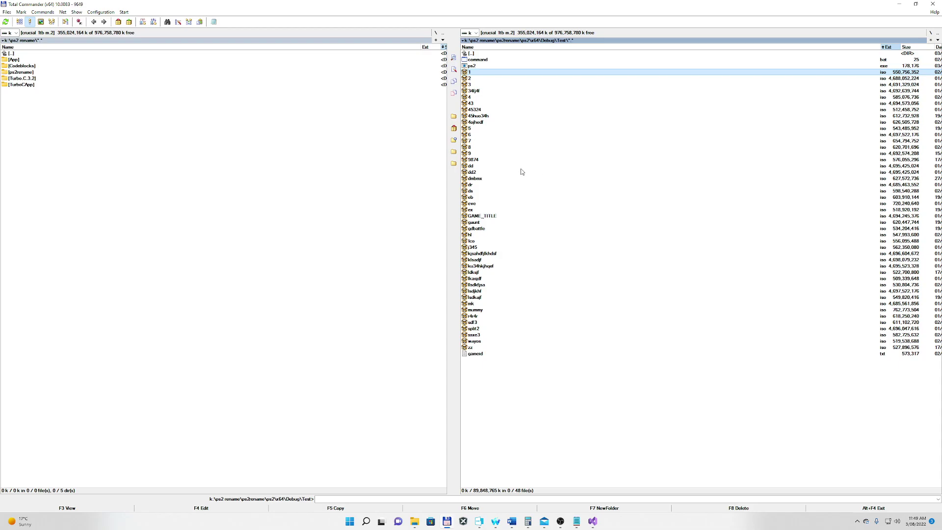
left_click(490, 141, "shift")
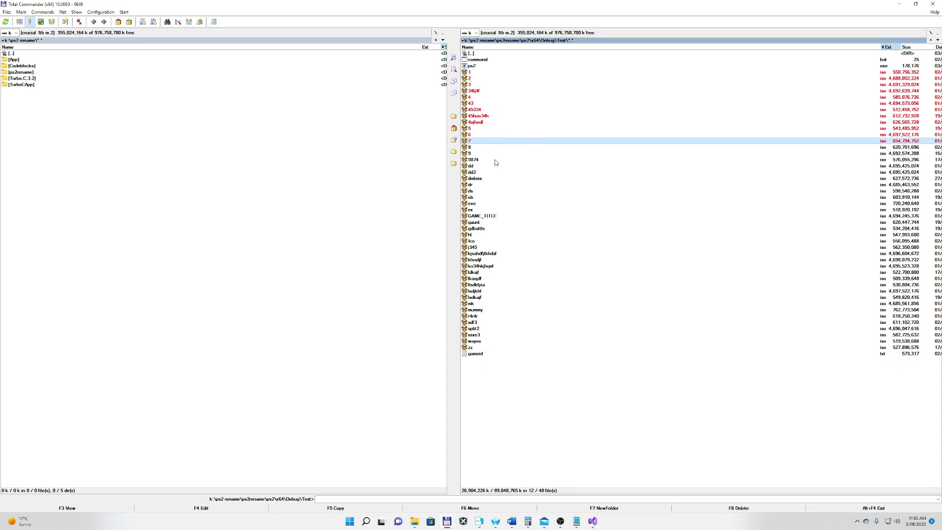
key("F7")
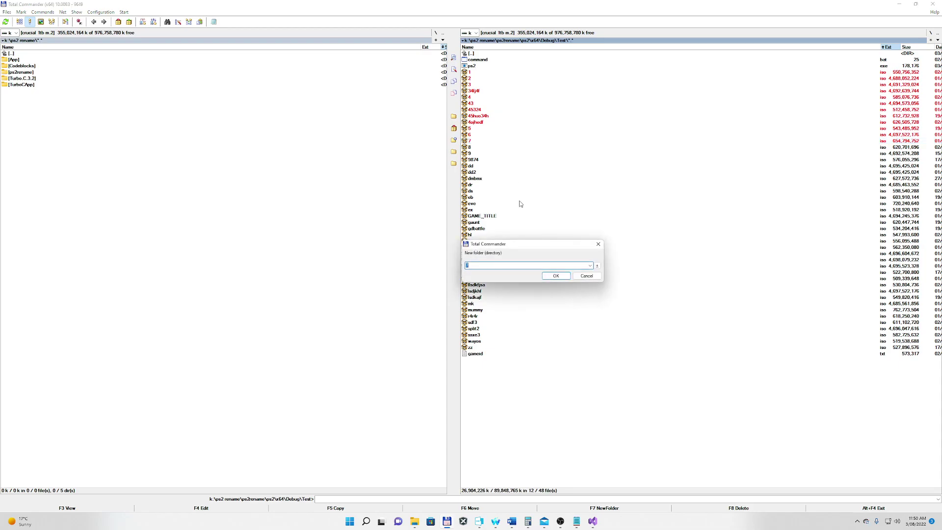
type("complete")
key("Return")
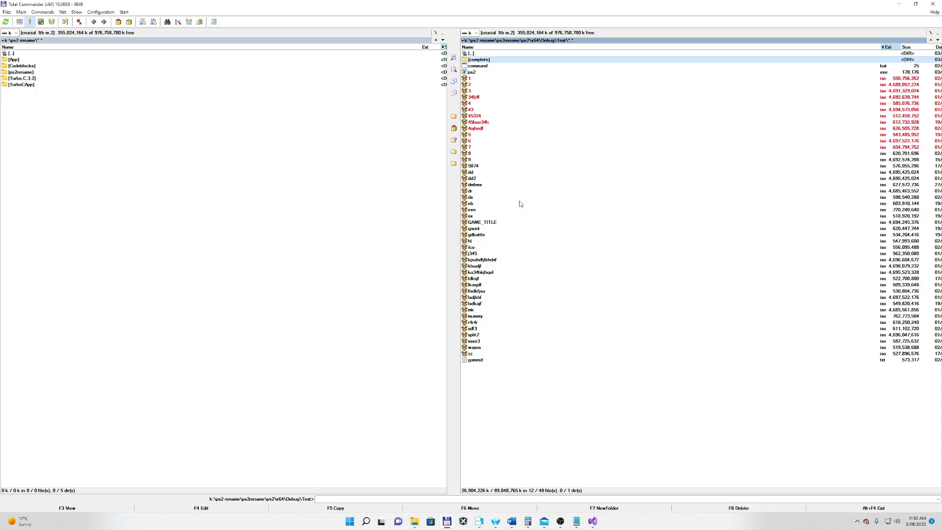
left_click(509, 111)
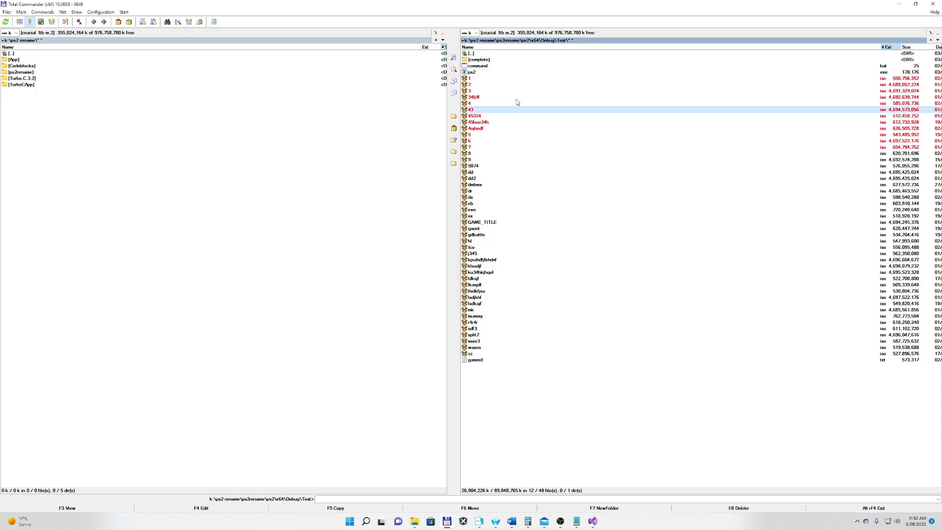
double_click(493, 59)
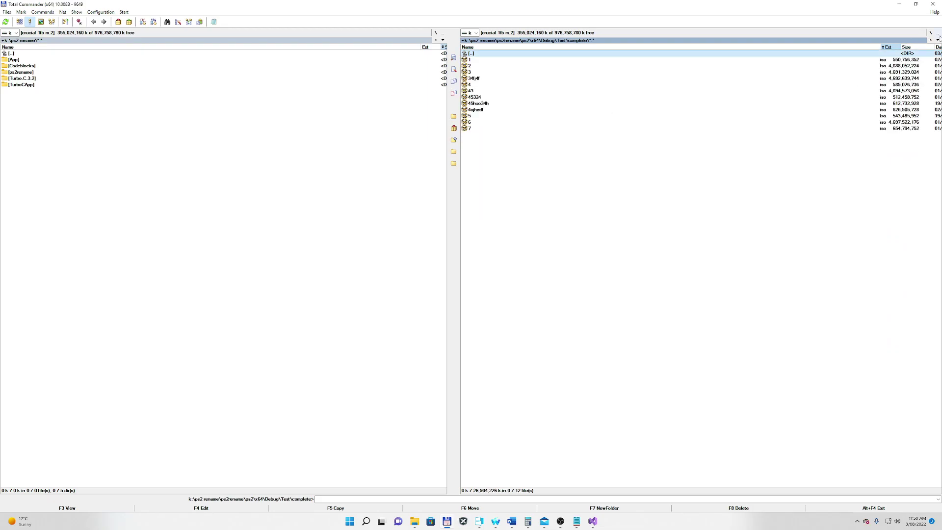
key("BackSpace")
Add ISO files 8 through ds to the complete subfolder.
left_click(499, 79)
left_click(488, 122, "shift")
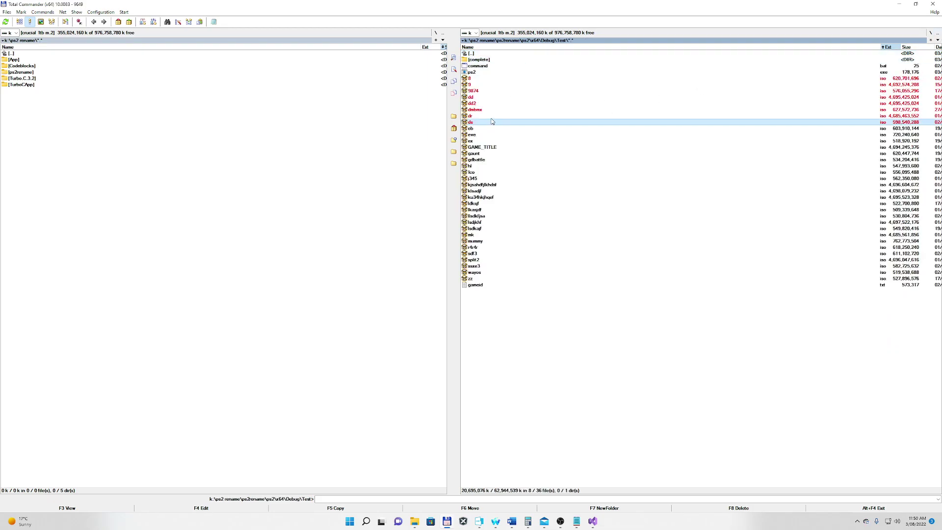
double_click(487, 60)
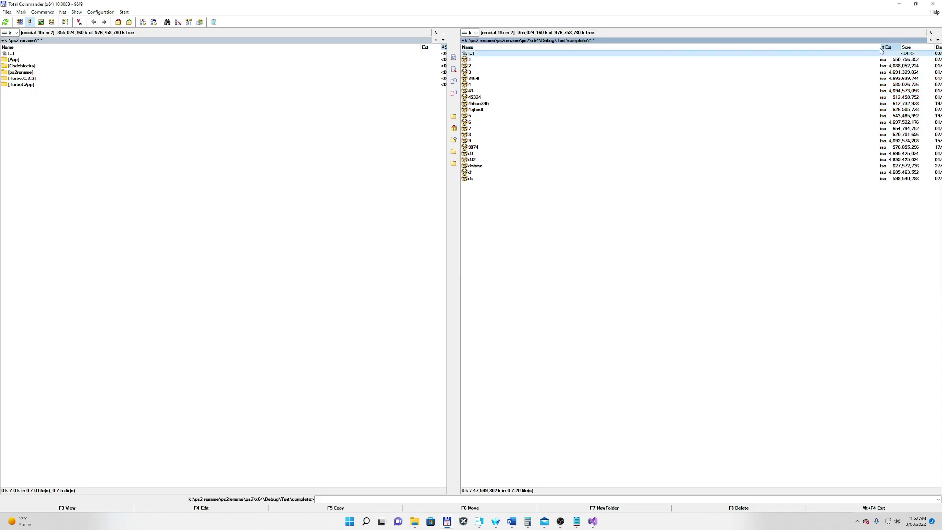
key("BackSpace")
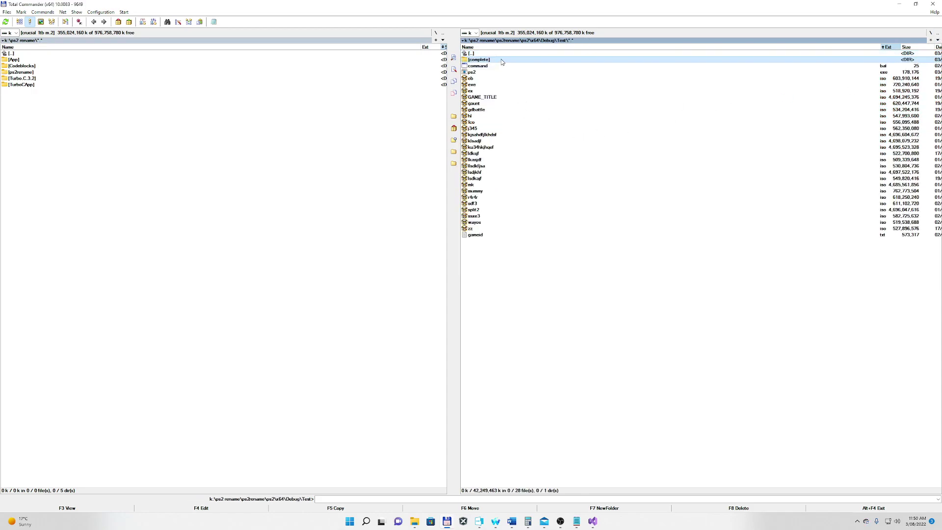
Move all ISOs from complete back to Test and delete the emptied folder.
double_click(502, 62)
left_click(488, 59)
left_click(483, 179, "shift")
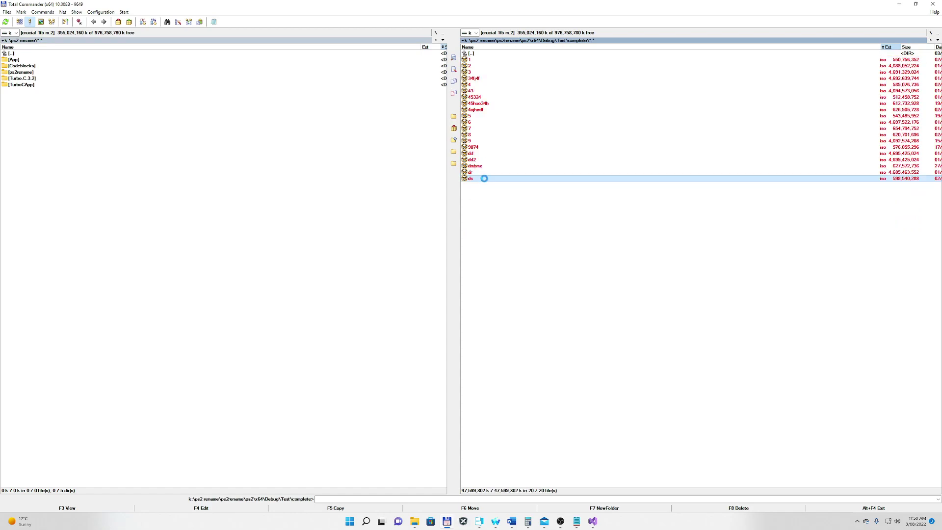
key("BackSpace")
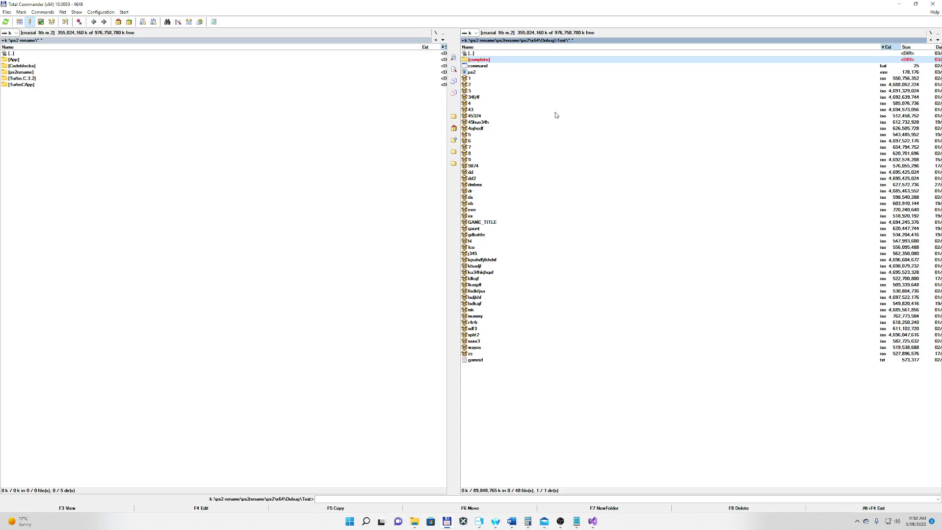
key("Delete")
key("Return")
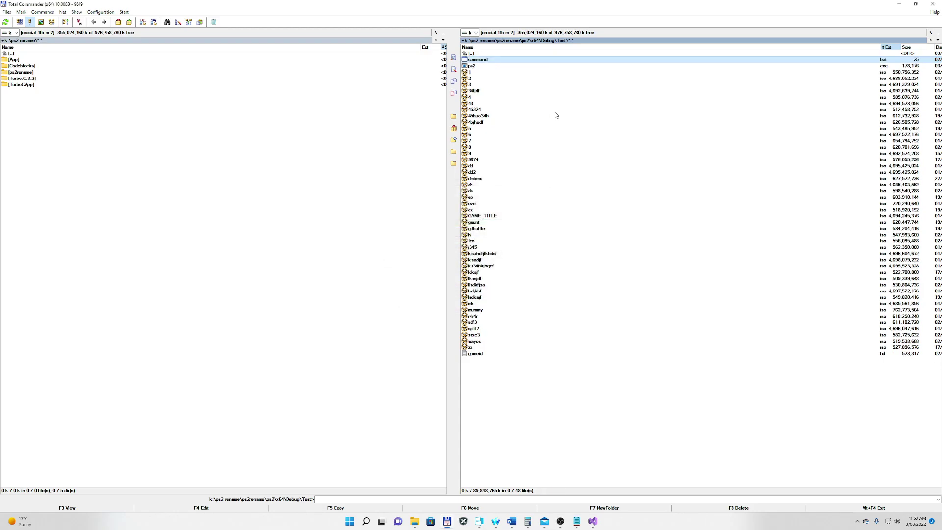
left_click(478, 354)
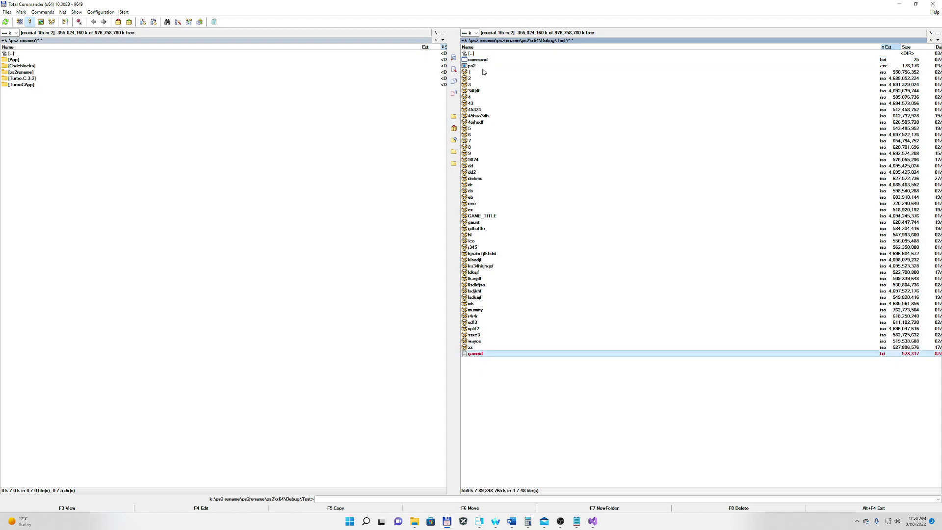
left_click(493, 355)
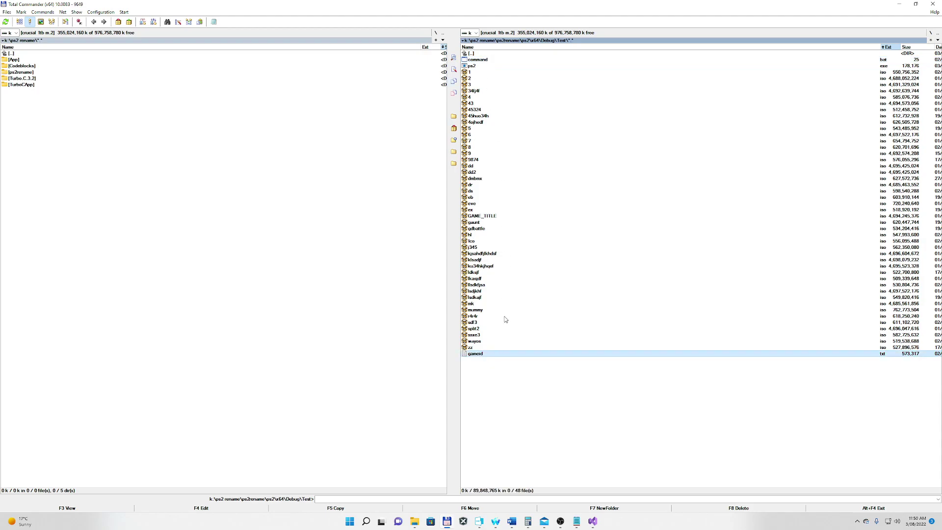
double_click(489, 356)
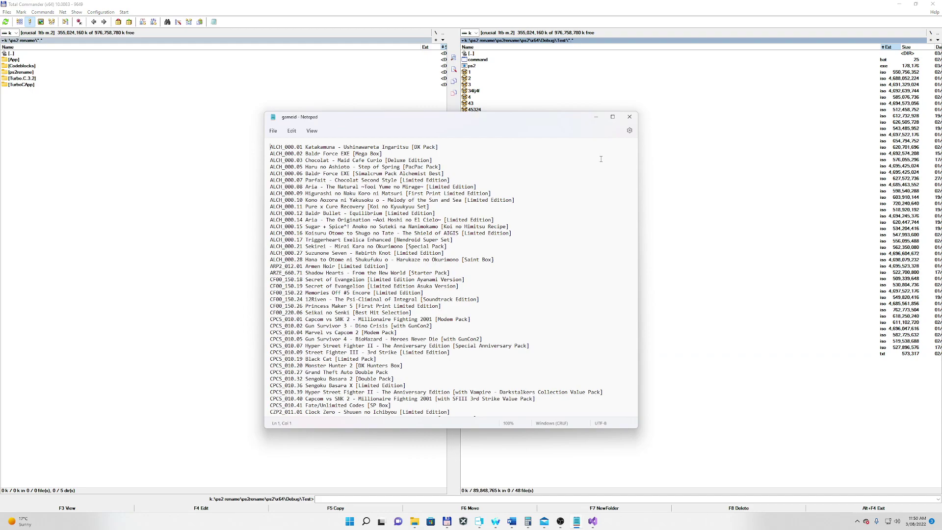
left_click(629, 116)
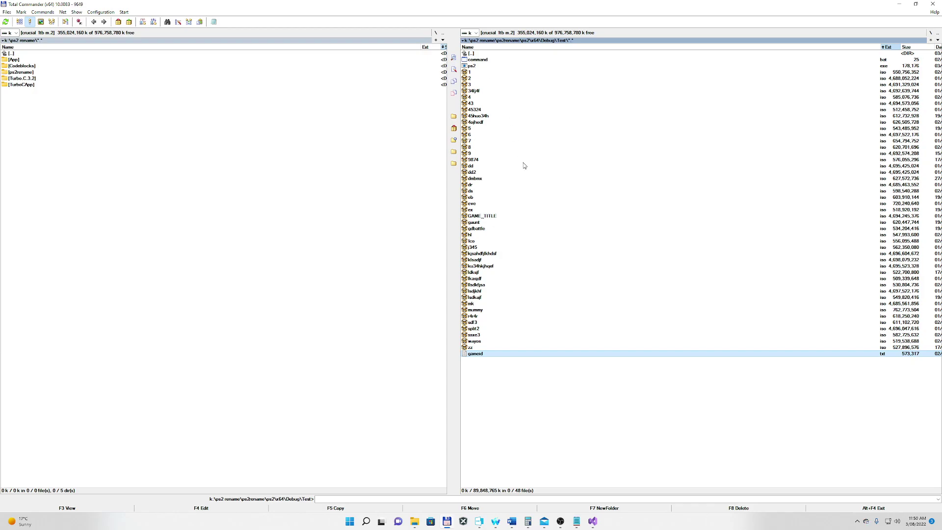
left_click(495, 521)
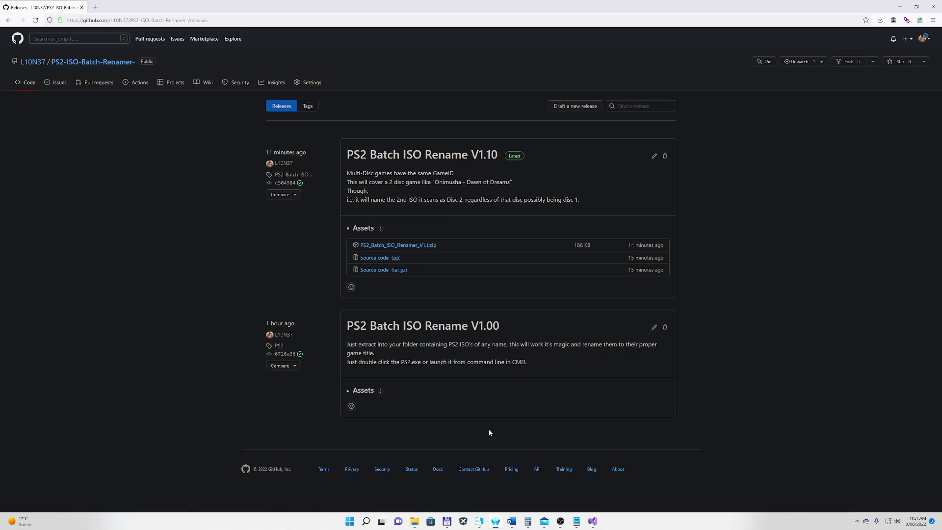
mouse_move(446, 521)
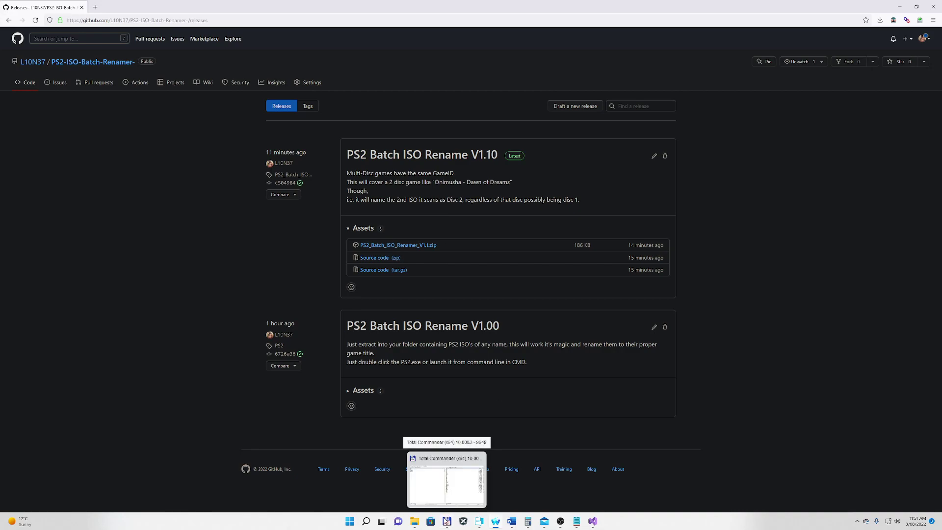
left_click(447, 478)
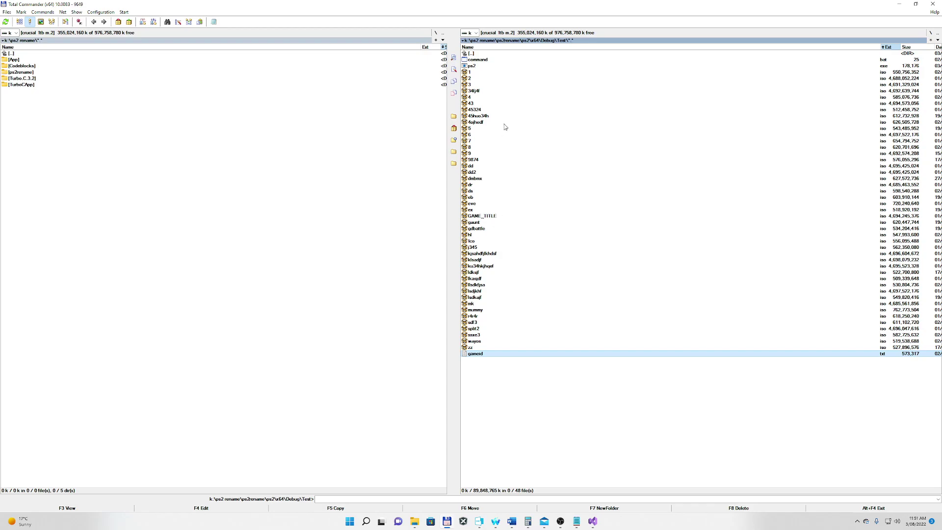
Run 'ps2' from the command.bat console, then check the renamed ISOs in Total Commander.
double_click(492, 59)
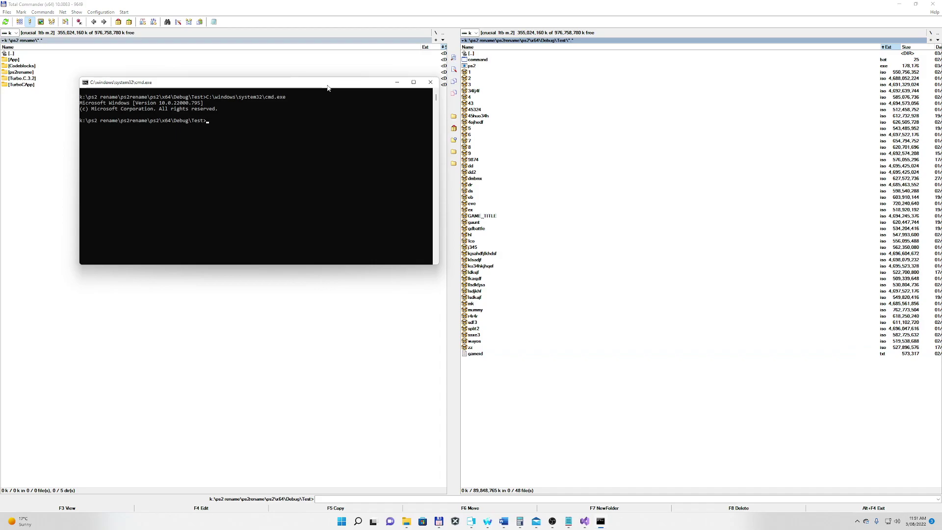
type("ps2")
key("Return")
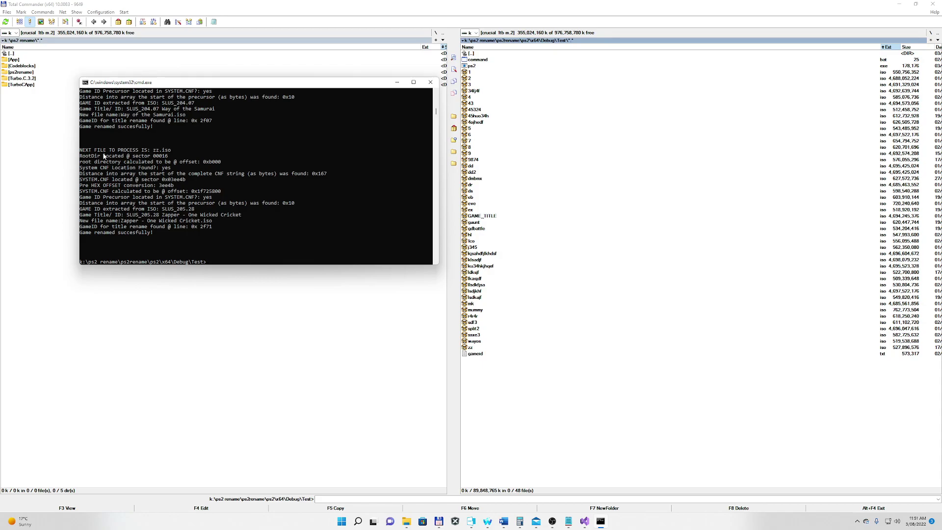
left_click(660, 172)
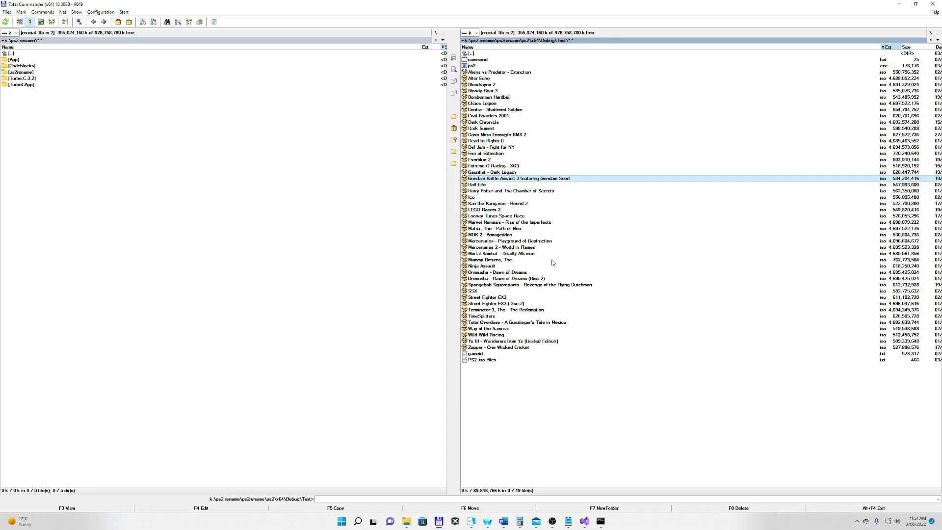
left_click(521, 273, "ctrl")
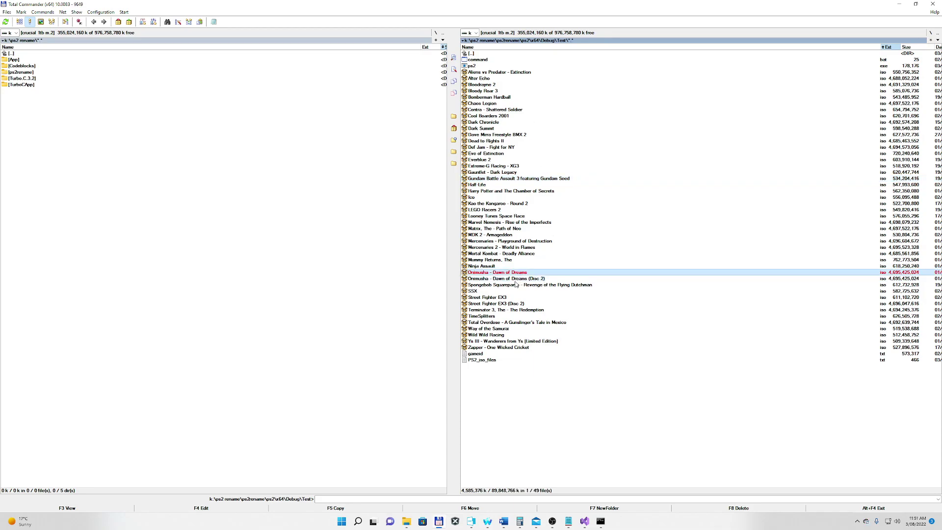
left_click(516, 278, "ctrl")
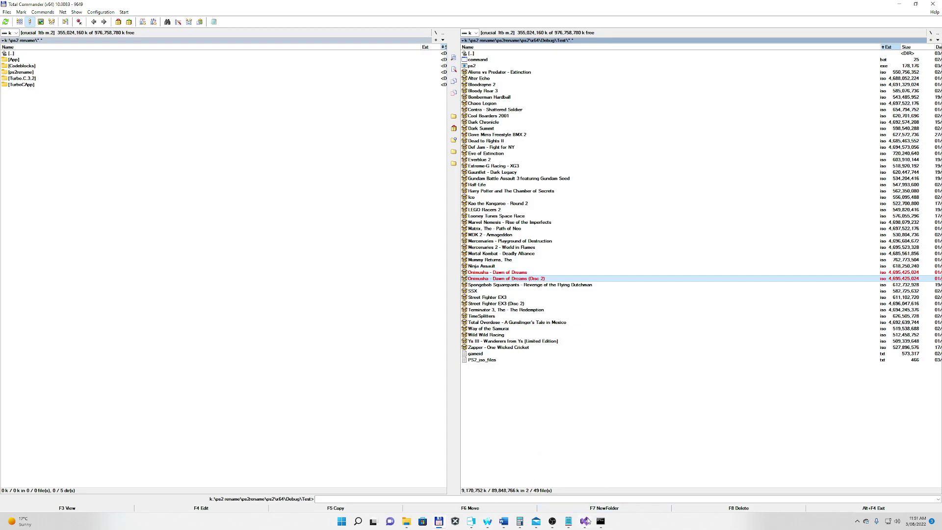
left_click(515, 278)
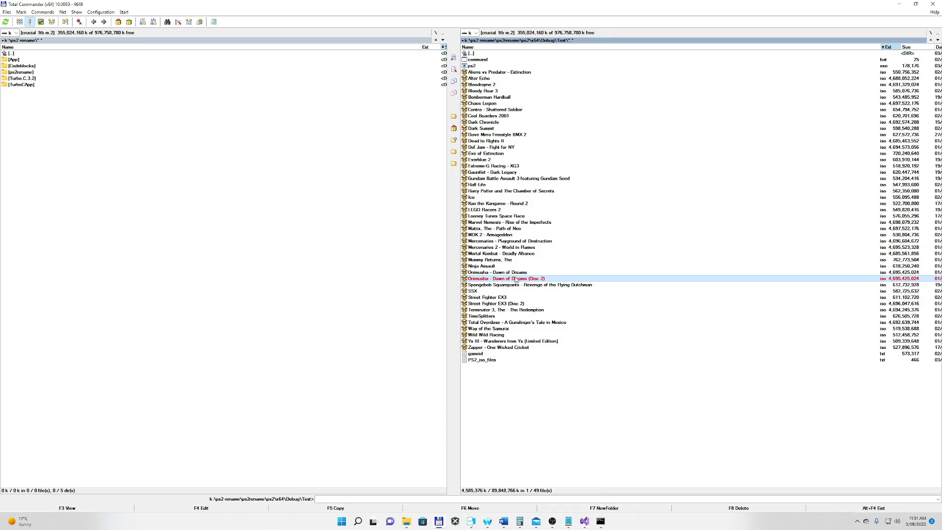